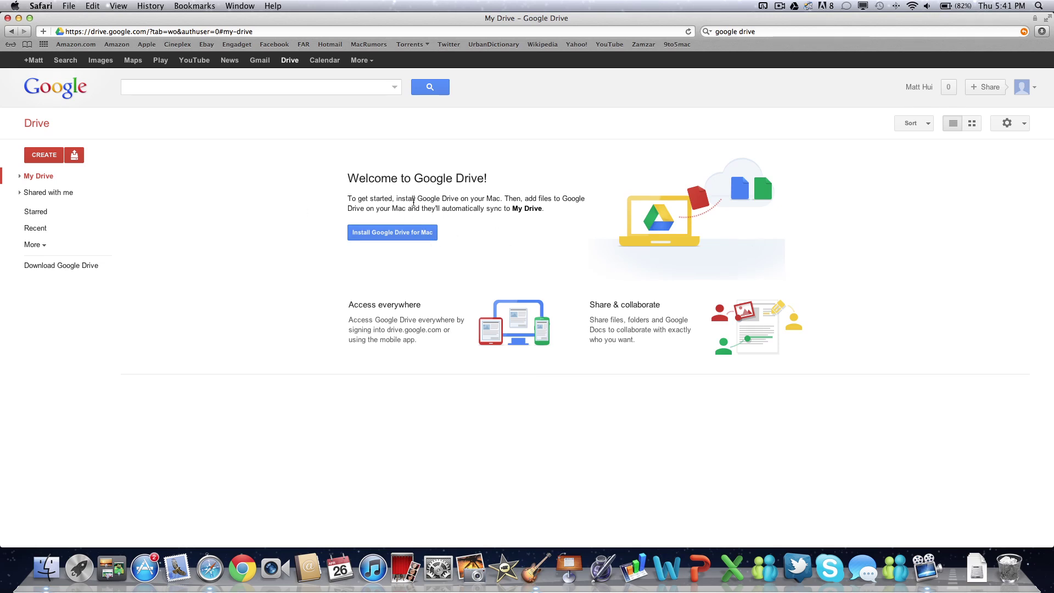
# Close the Drive web window and open the Buy more storage page from the Drive menu-bar app
pyautogui.click(8, 18)
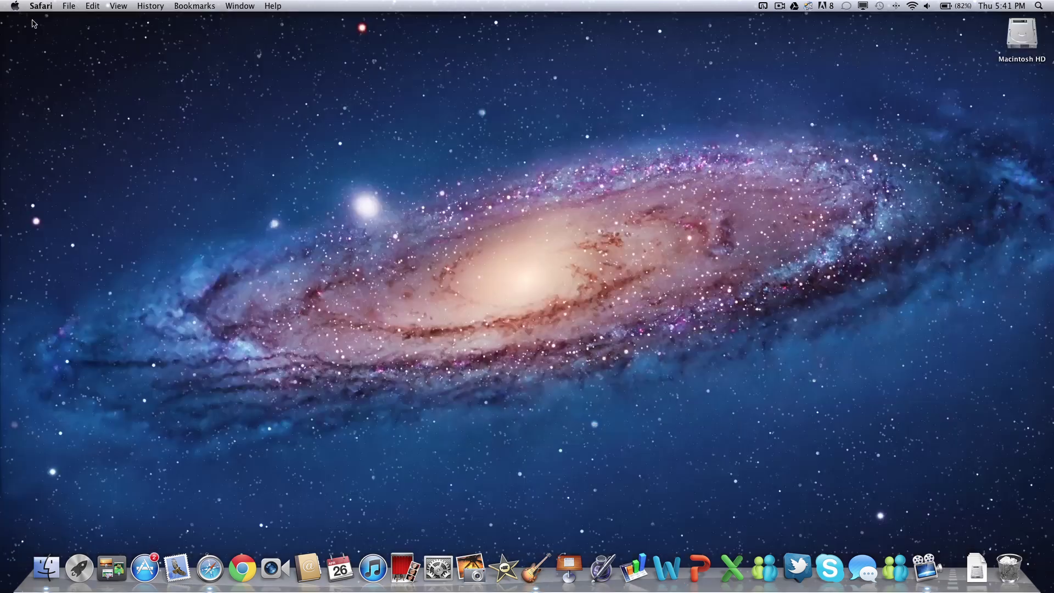
pyautogui.click(795, 8)
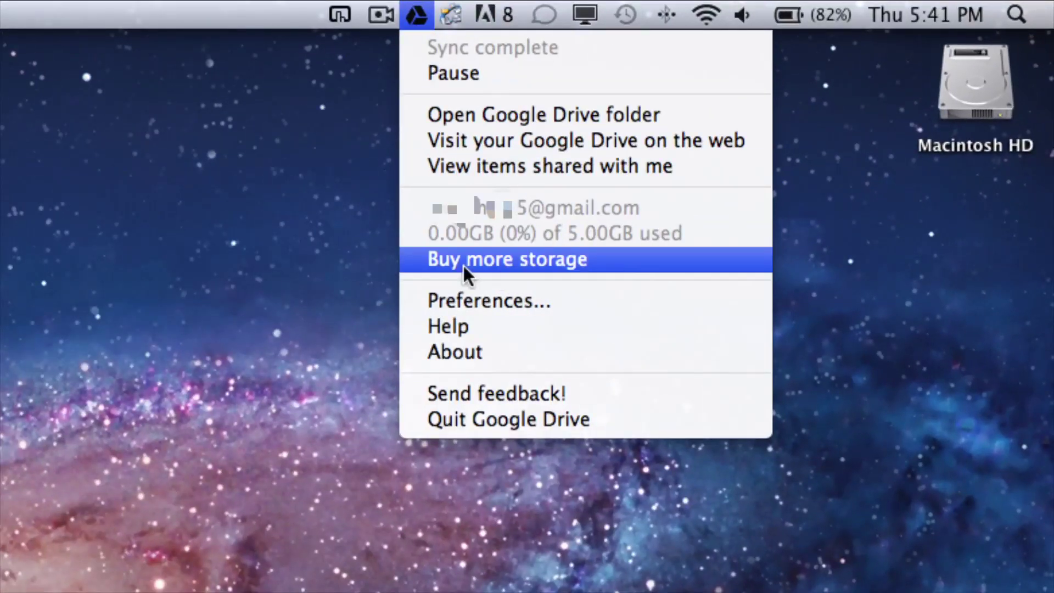
pyautogui.click(532, 255)
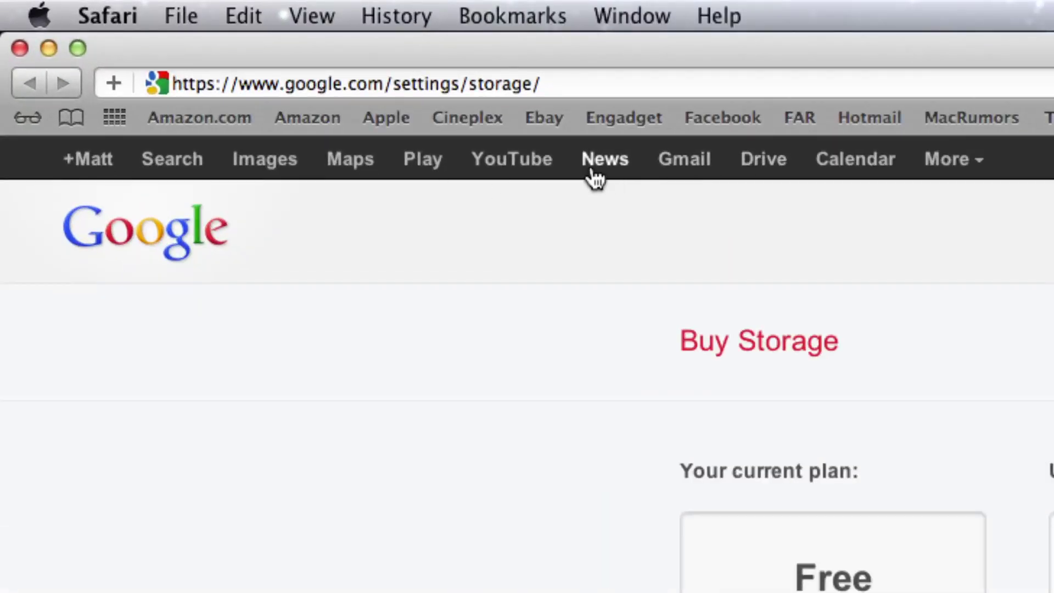
# Expand My Drive on the web, then view and close the Mac's empty Google Drive folder
pyautogui.click(778, 164)
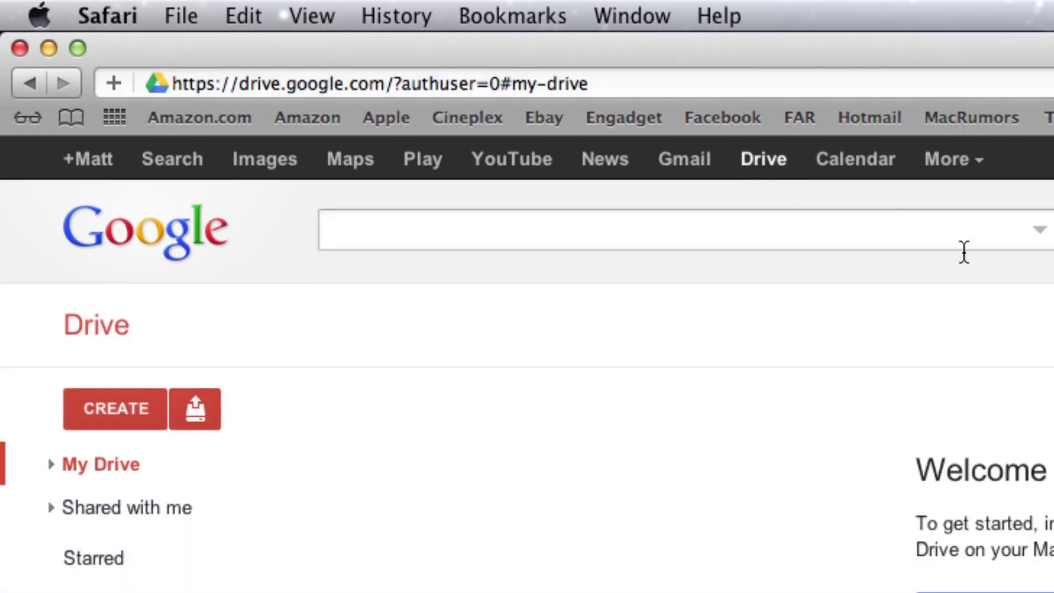
pyautogui.click(49, 465)
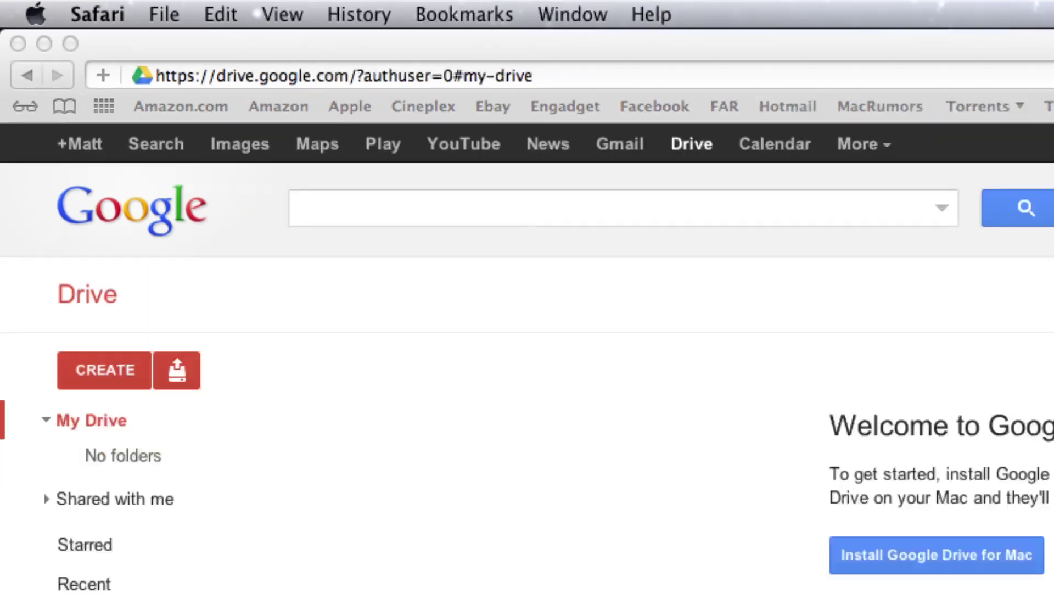
pyautogui.click(794, 6)
pyautogui.click(806, 45)
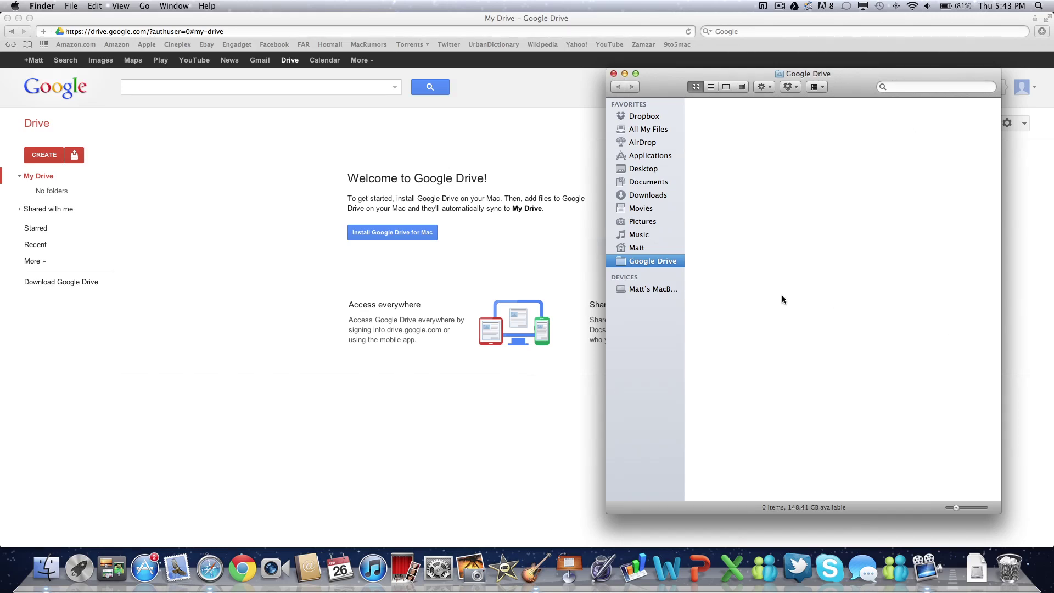
pyautogui.click(613, 73)
# Add a new folder named TechFanaticsTV to My Drive
pyautogui.click(55, 157)
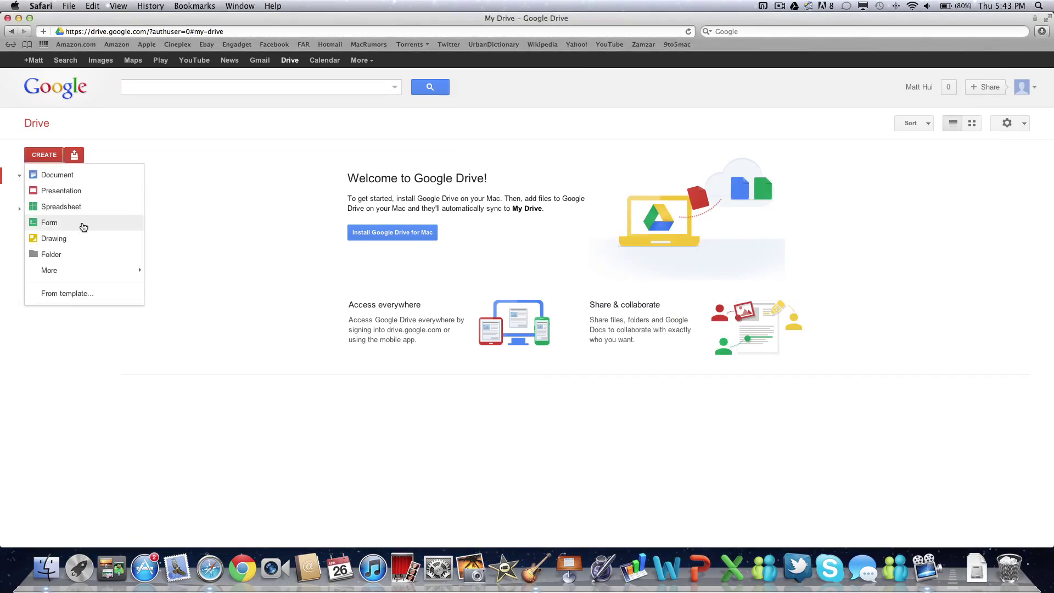
pyautogui.click(86, 257)
pyautogui.write('Te')
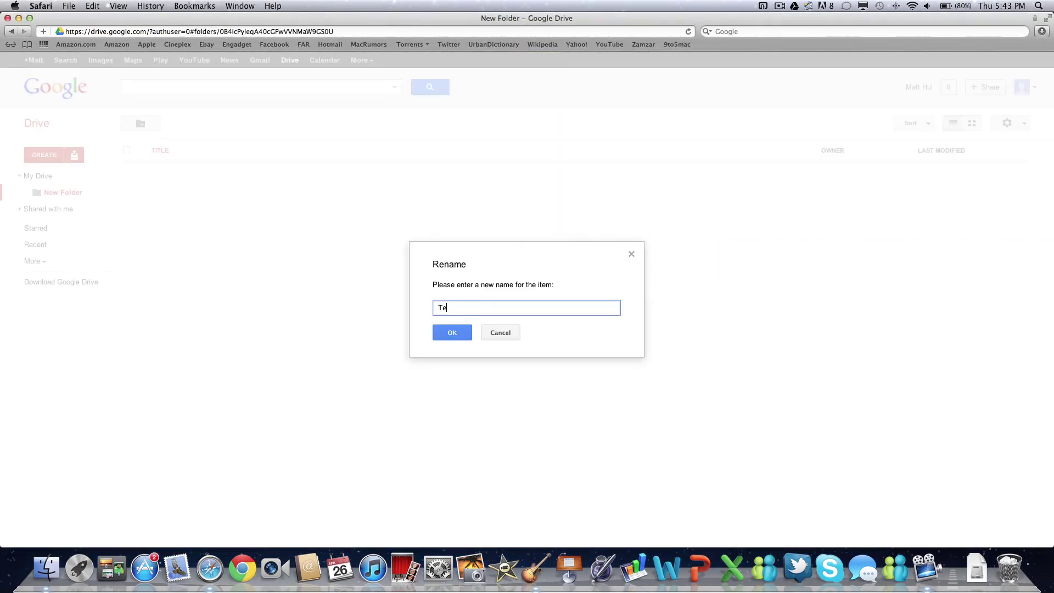
pyautogui.write('chFanaticsTV')
pyautogui.click(439, 333)
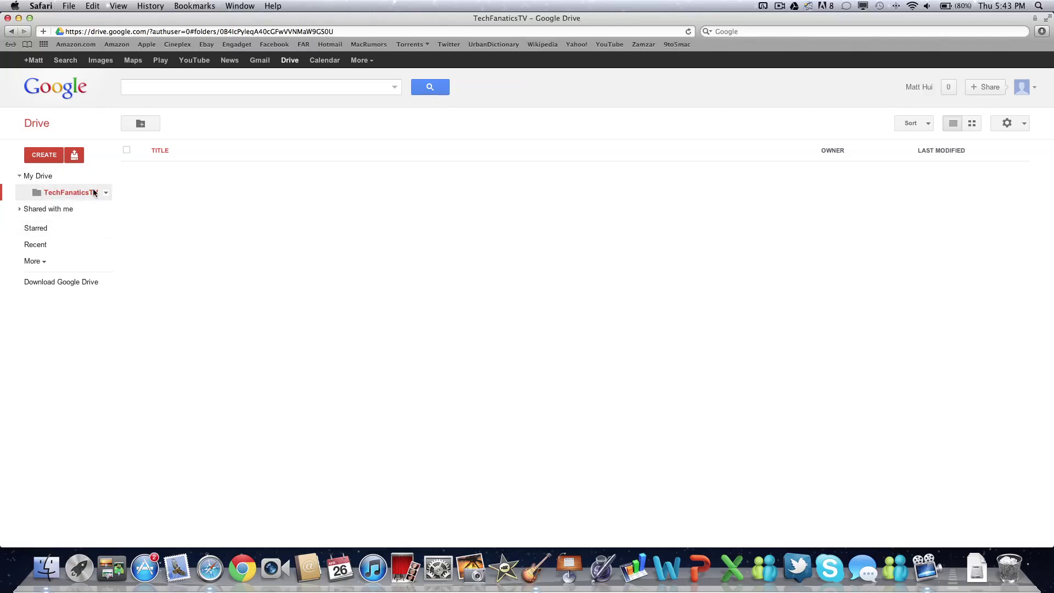
pyautogui.click(795, 5)
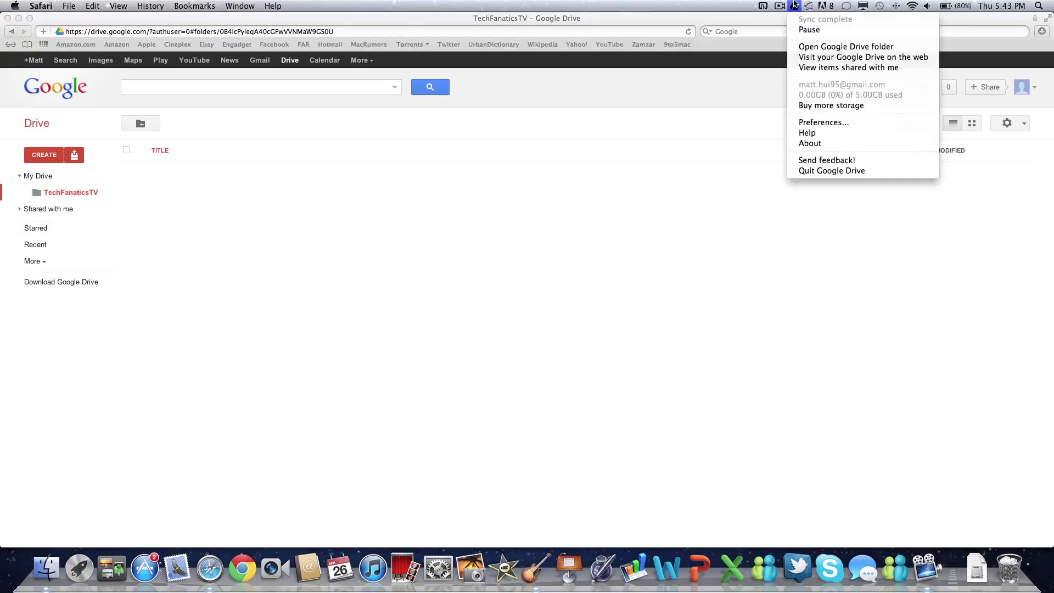
pyautogui.click(807, 48)
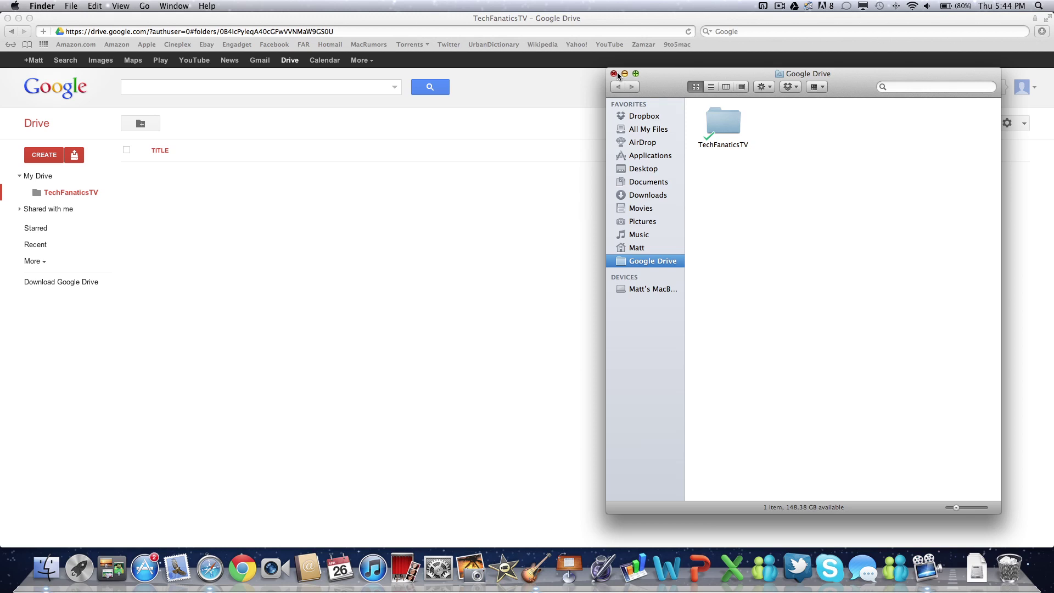
pyautogui.click(613, 73)
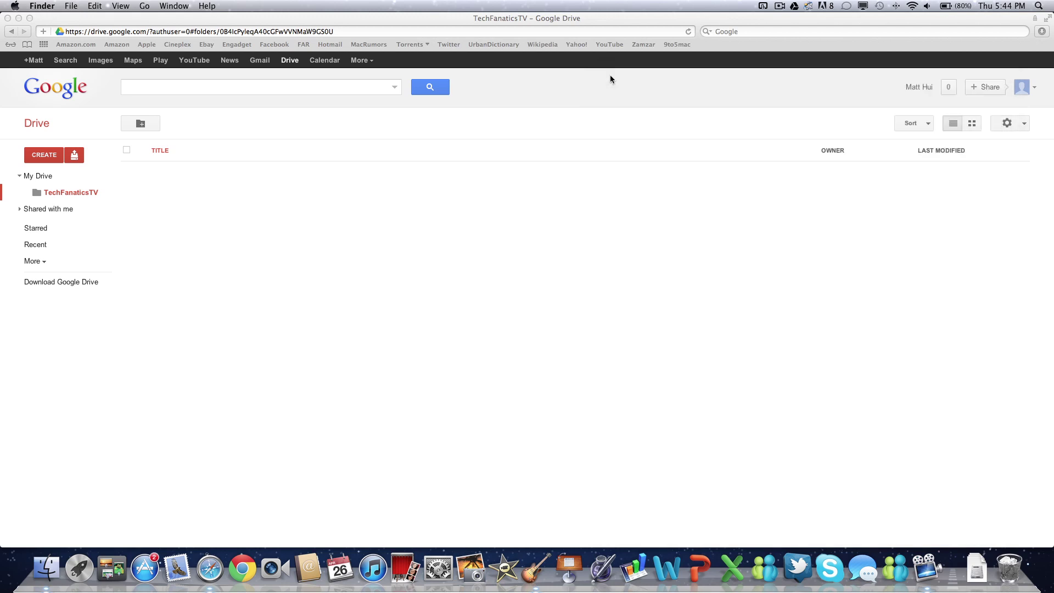
# Create a new Google Doc in the folder and title it 'TFTV Test'
pyautogui.click(107, 196)
pyautogui.click(107, 196)
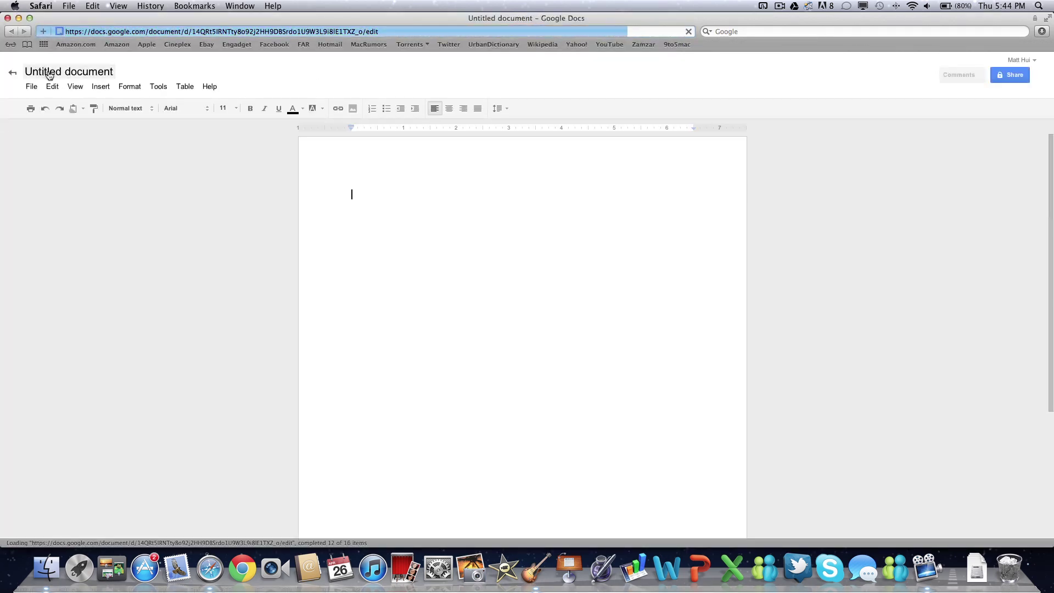
pyautogui.click(86, 78)
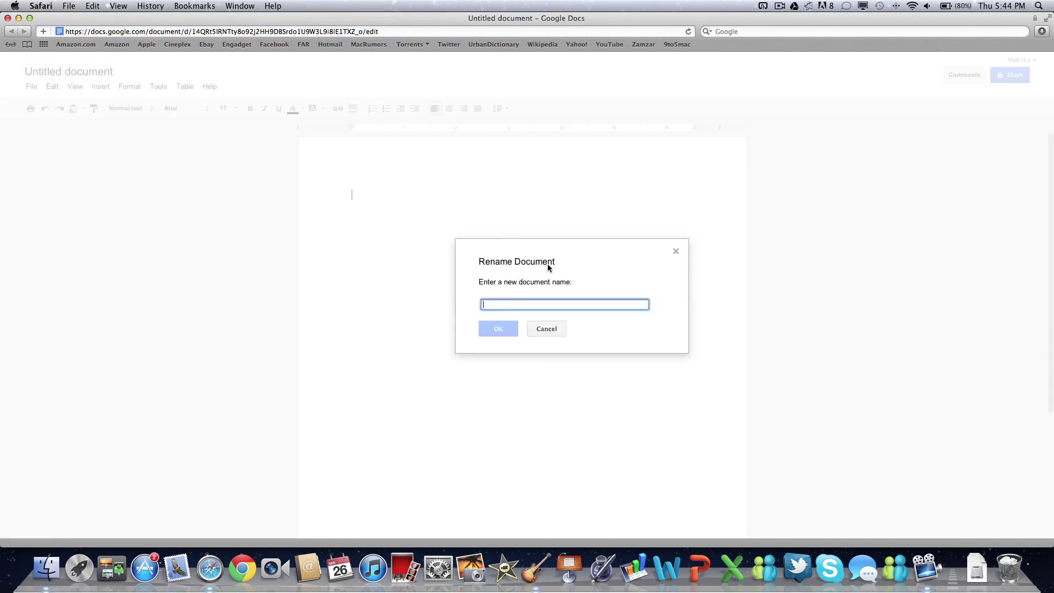
pyautogui.write('TFTV Test')
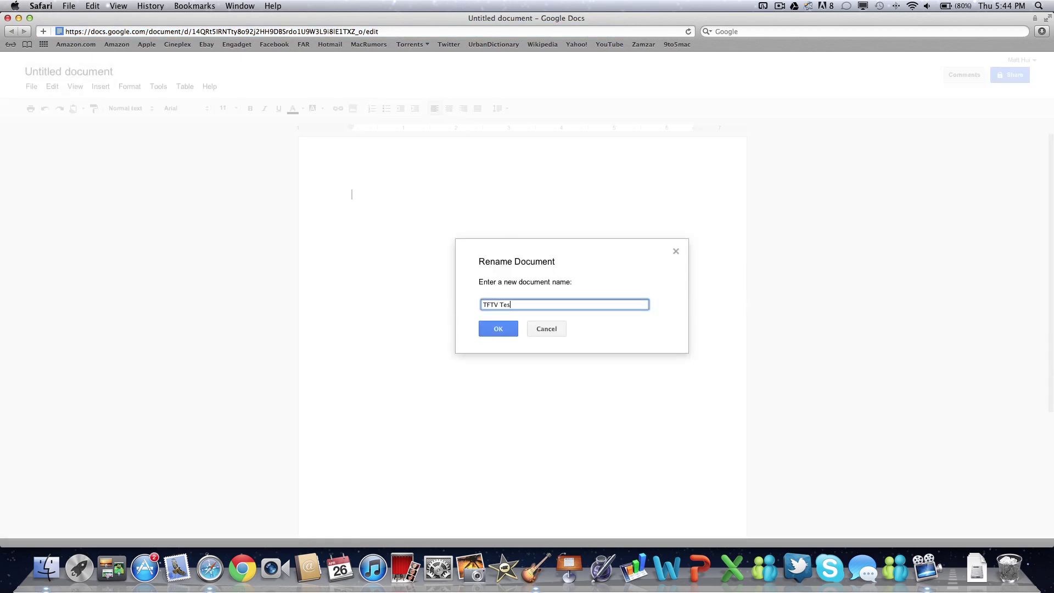
pyautogui.click(507, 329)
# Type a one-line greeting from the channel host, review sharing settings, and close the document
pyautogui.write('hi guy')
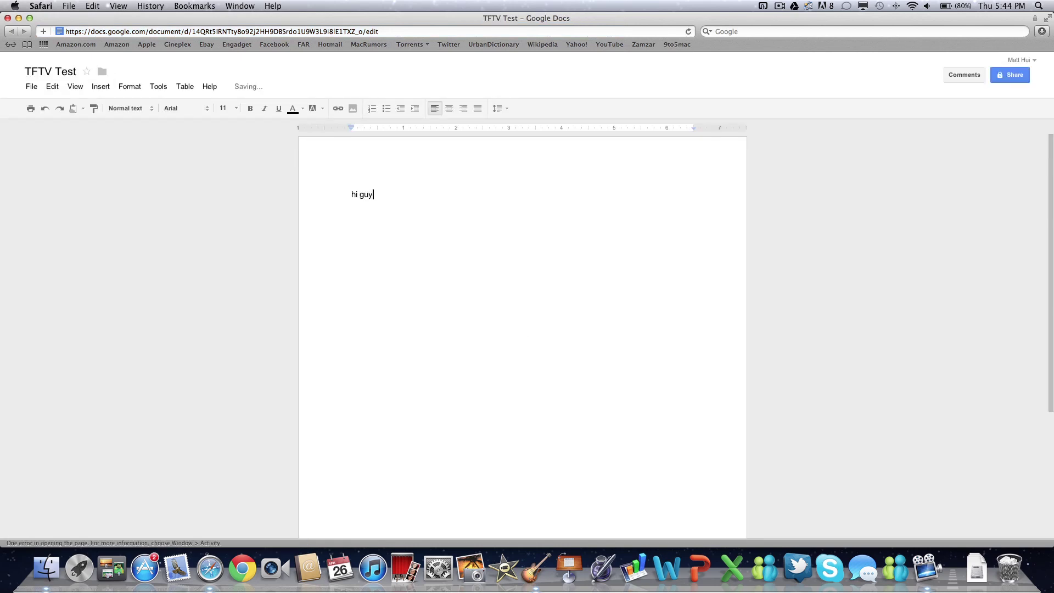
pyautogui.write('s, this is matt from techfanaticstv.')
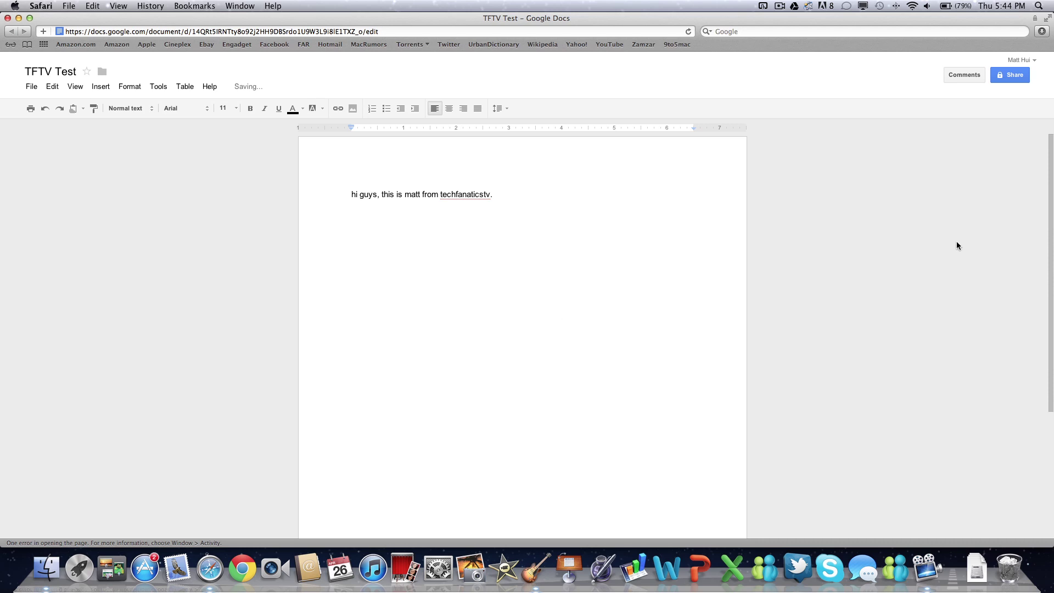
pyautogui.click(1010, 75)
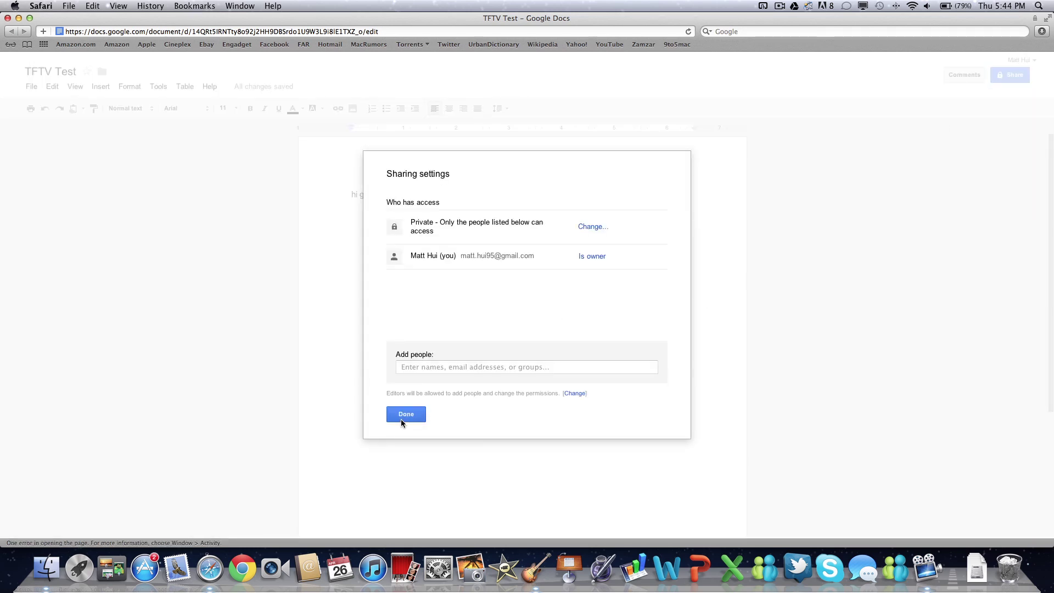
pyautogui.click(405, 415)
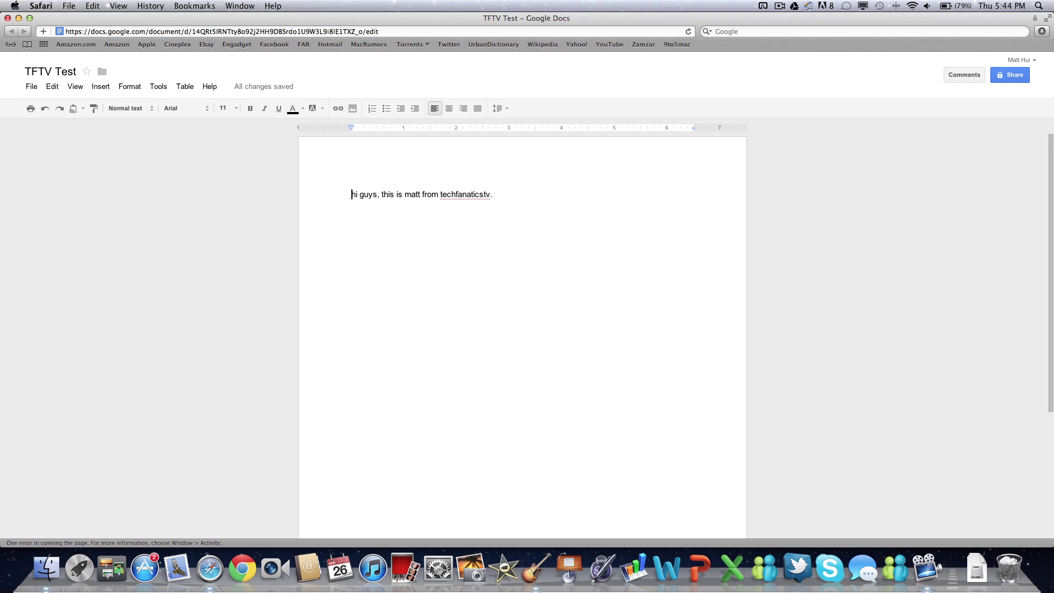
pyautogui.click(8, 18)
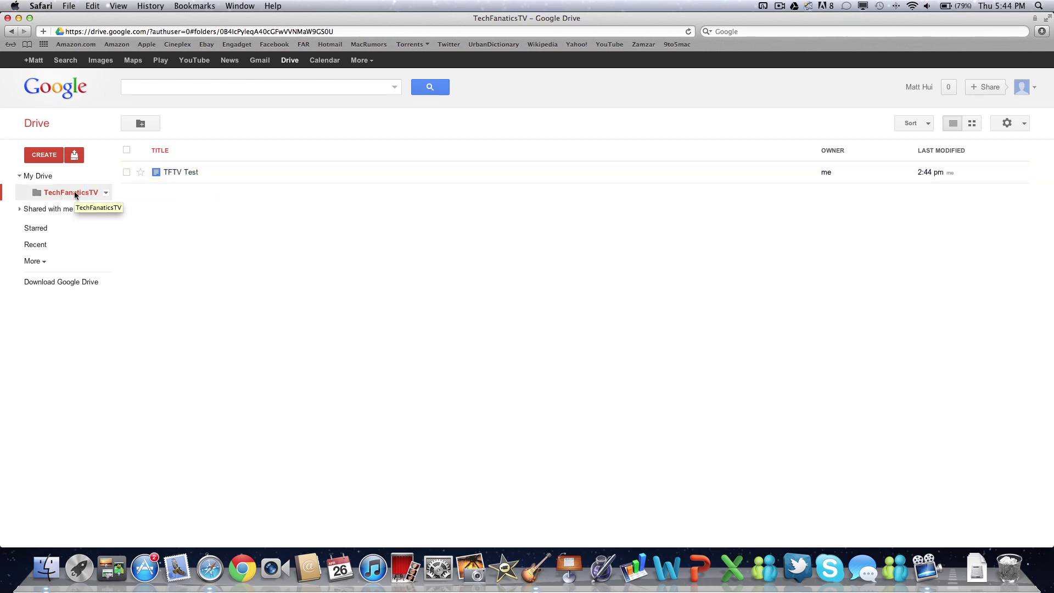
# Open the synced TechFanaticsTV folder in the Mac's Google Drive folder and close the browser
pyautogui.click(794, 6)
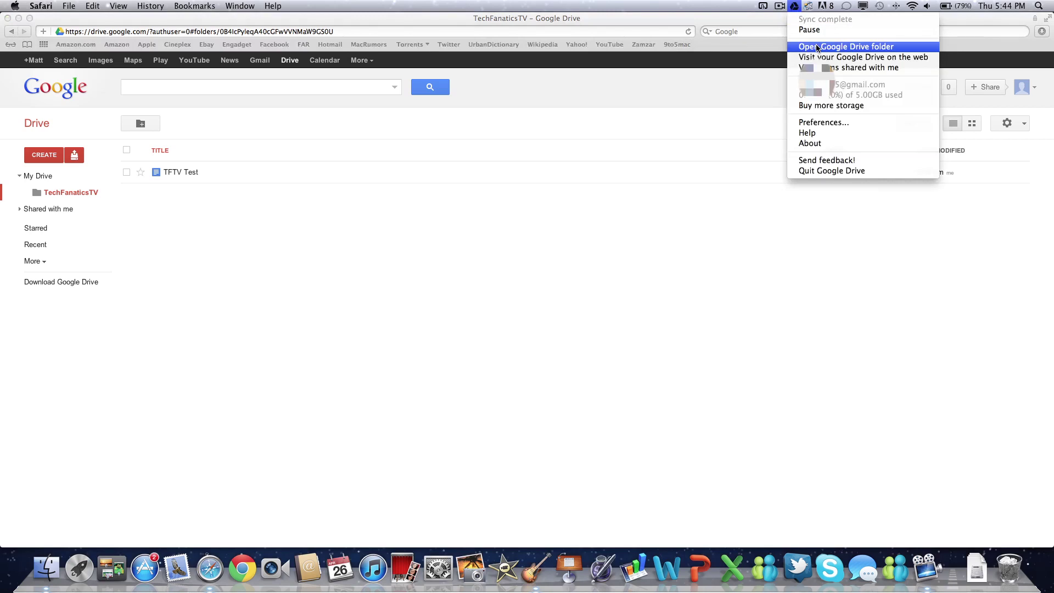
pyautogui.click(850, 47)
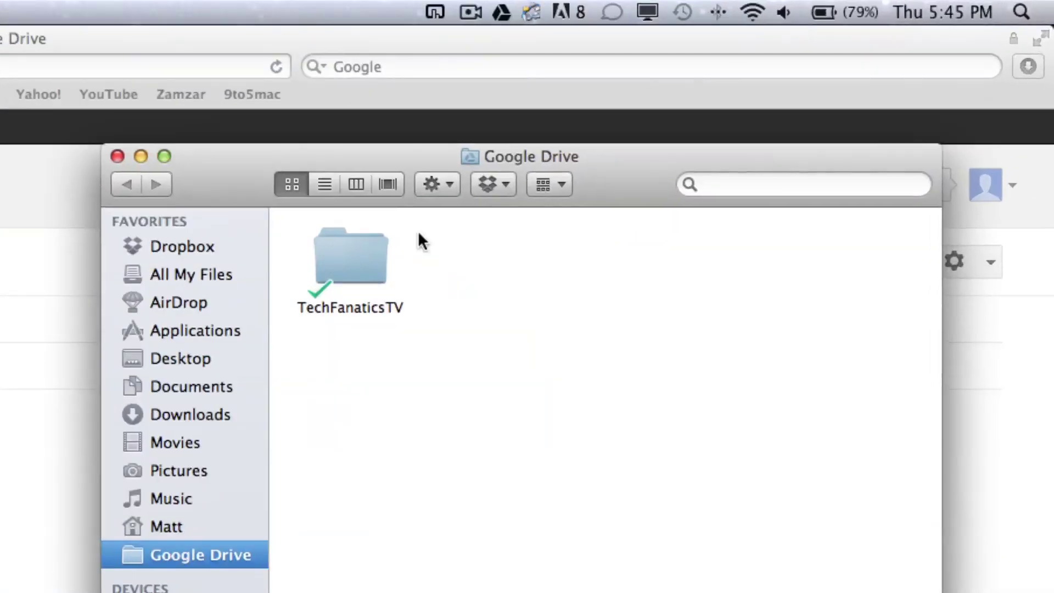
pyautogui.doubleClick(638, 160)
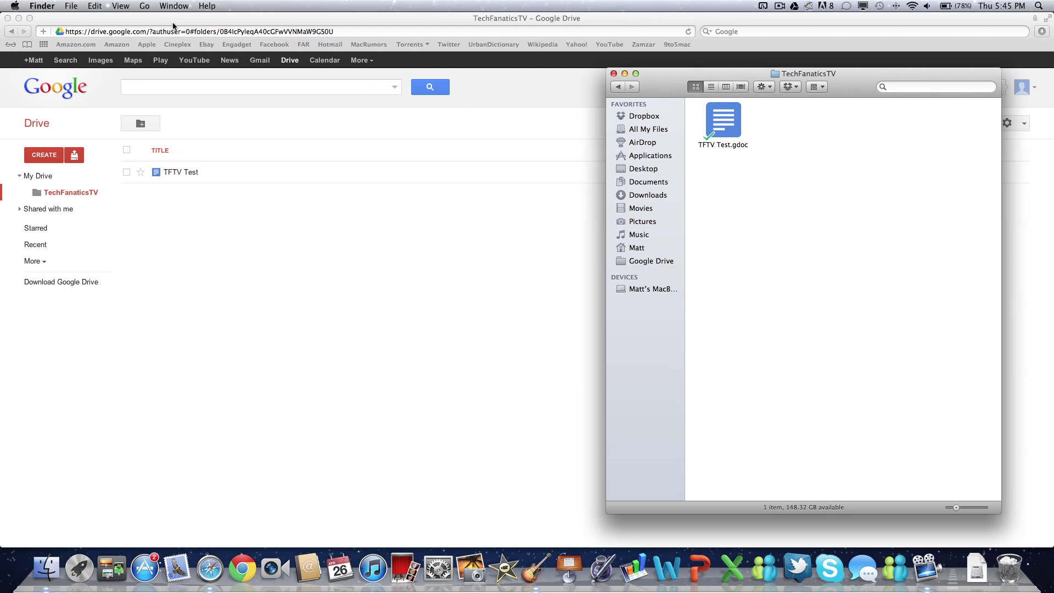
pyautogui.click(8, 19)
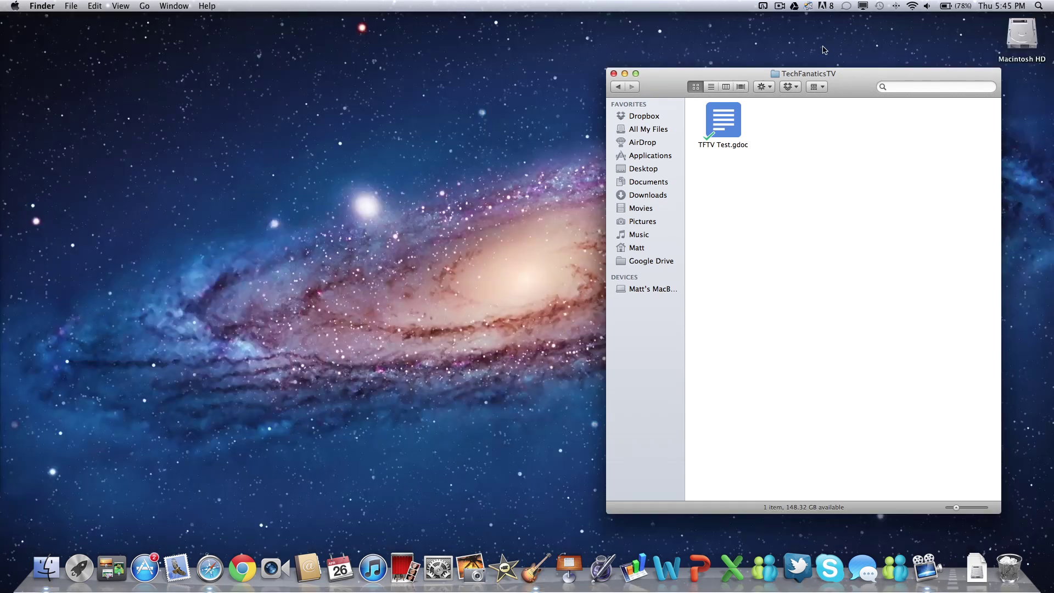
# Drag the Random and Test files from the desktop into TechFanaticsTV, then close the window
pyautogui.moveTo(856, 86); pyautogui.dragTo(747, 71)
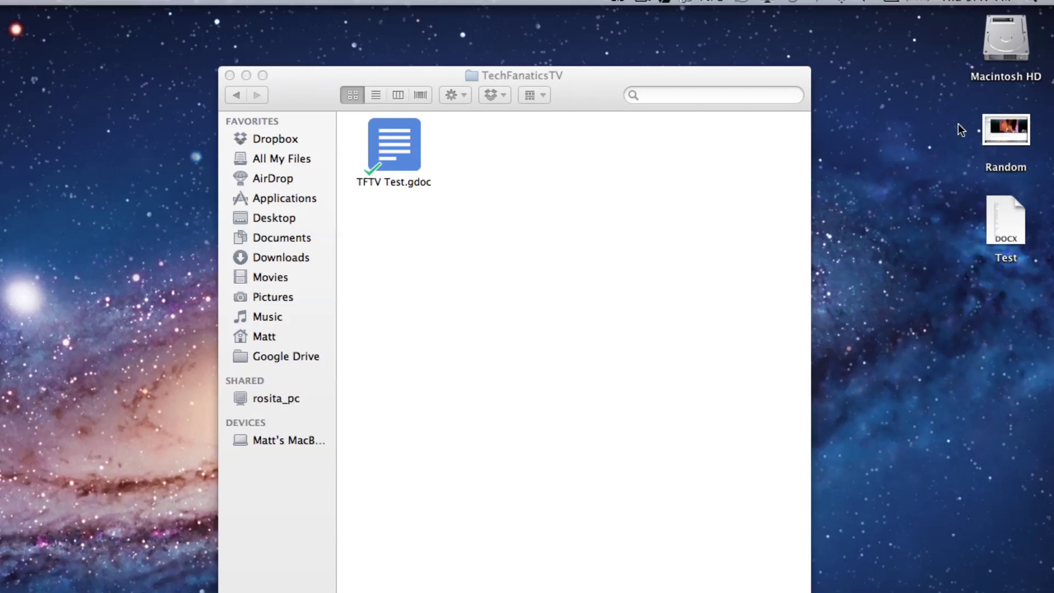
pyautogui.moveTo(957, 123); pyautogui.dragTo(1043, 285)
pyautogui.moveTo(1005, 132); pyautogui.dragTo(545, 186)
pyautogui.click(596, 197)
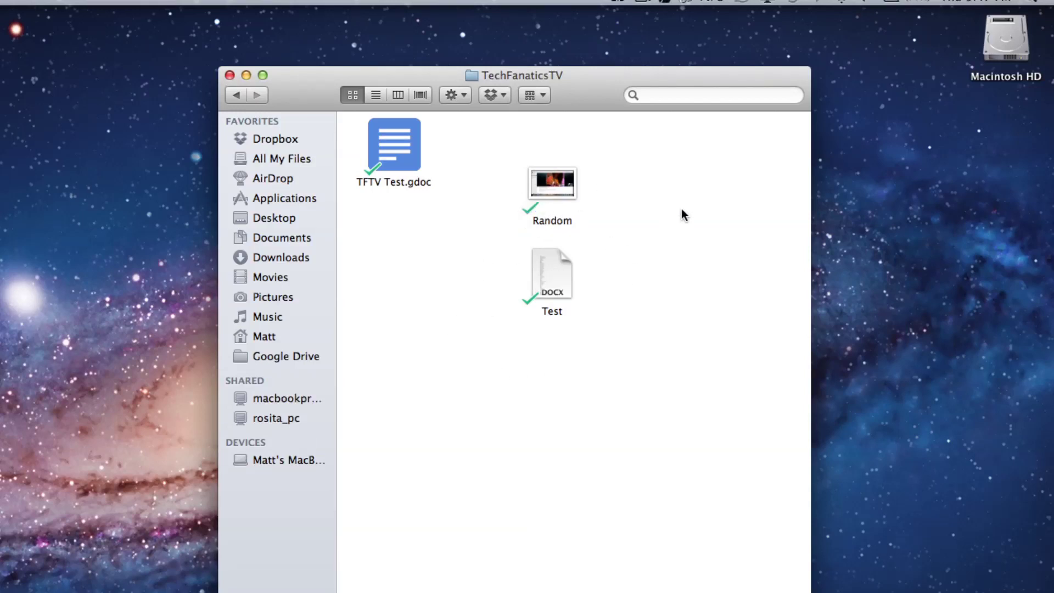
pyautogui.click(229, 74)
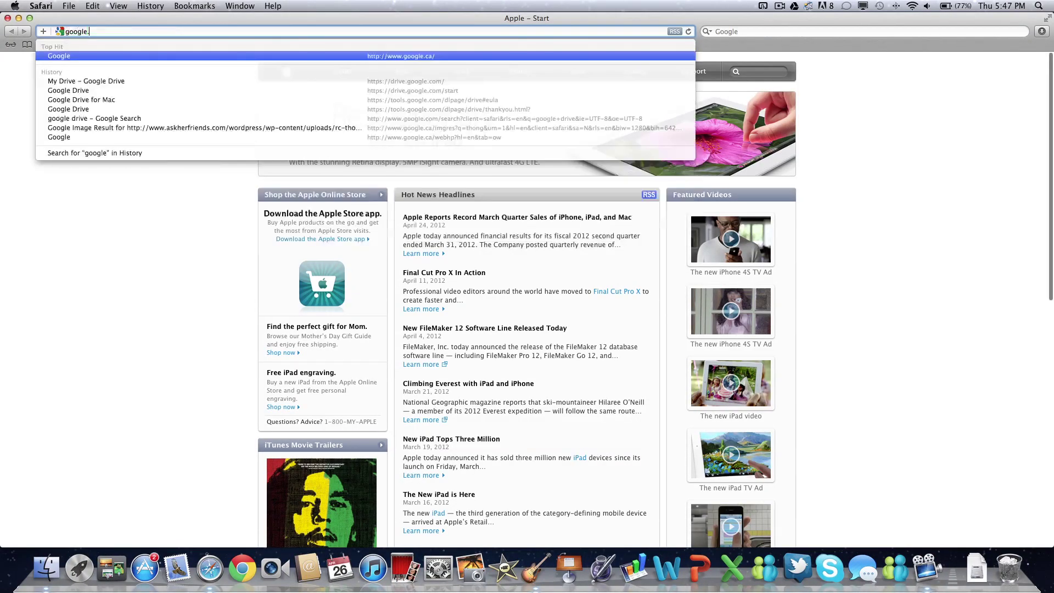
# Load Google, open the TechFanaticsTV folder in Drive to confirm the files, then return to search
pyautogui.press('Return')
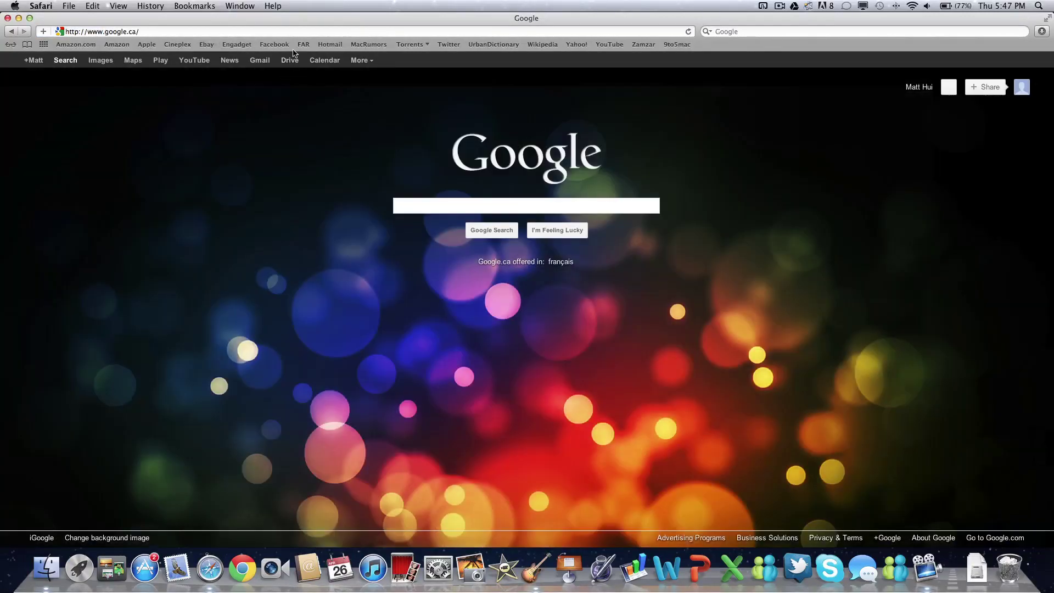
pyautogui.click(289, 61)
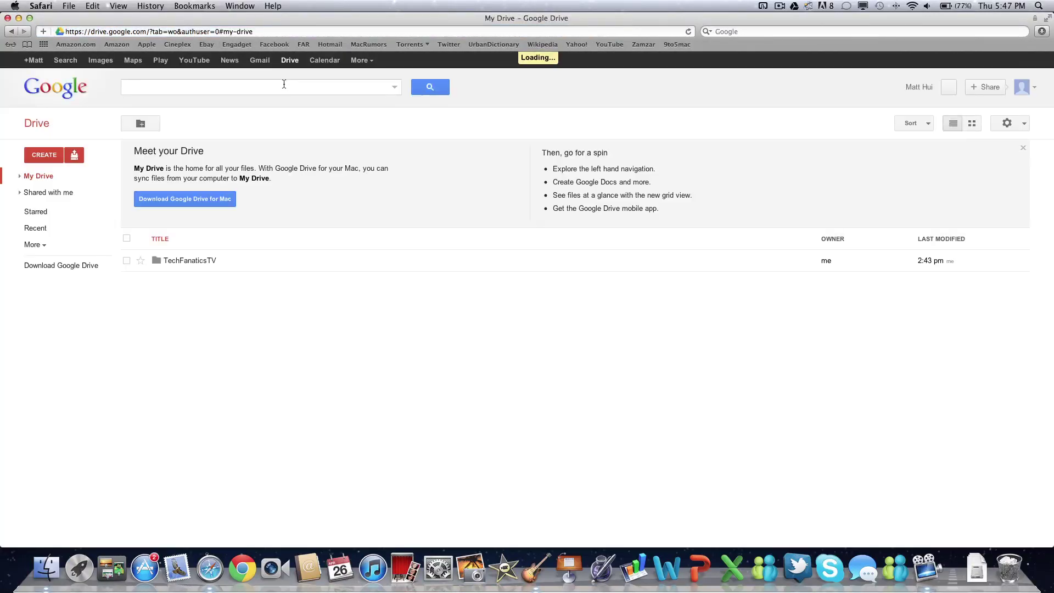
pyautogui.click(189, 260)
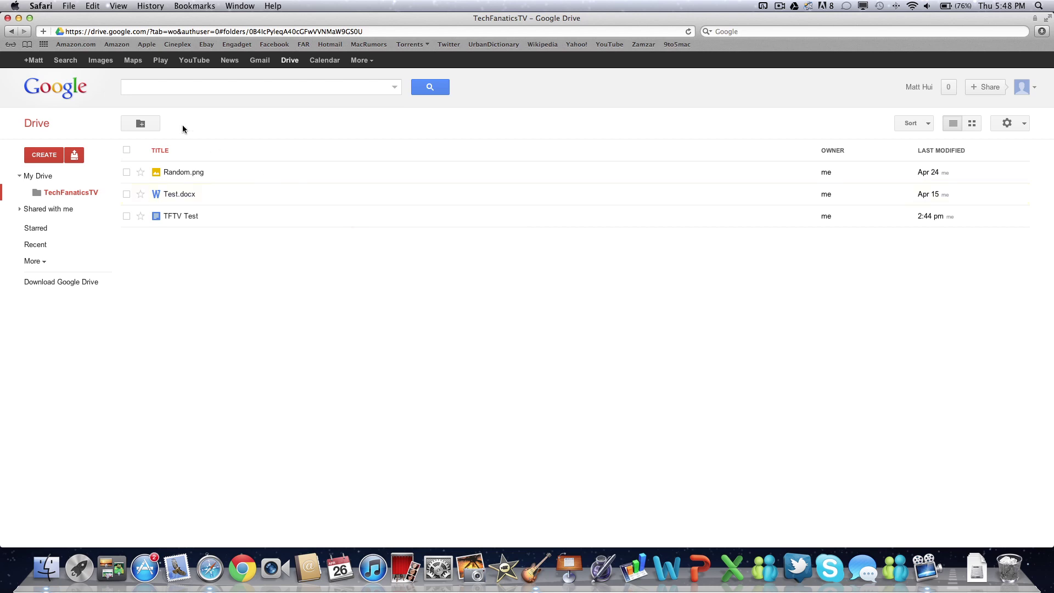
pyautogui.click(67, 61)
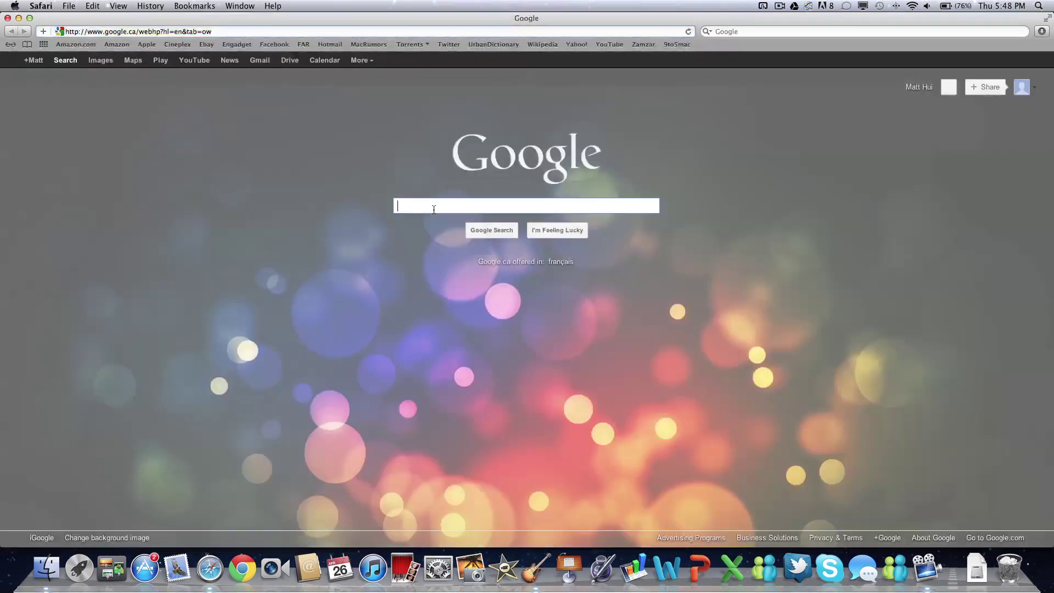